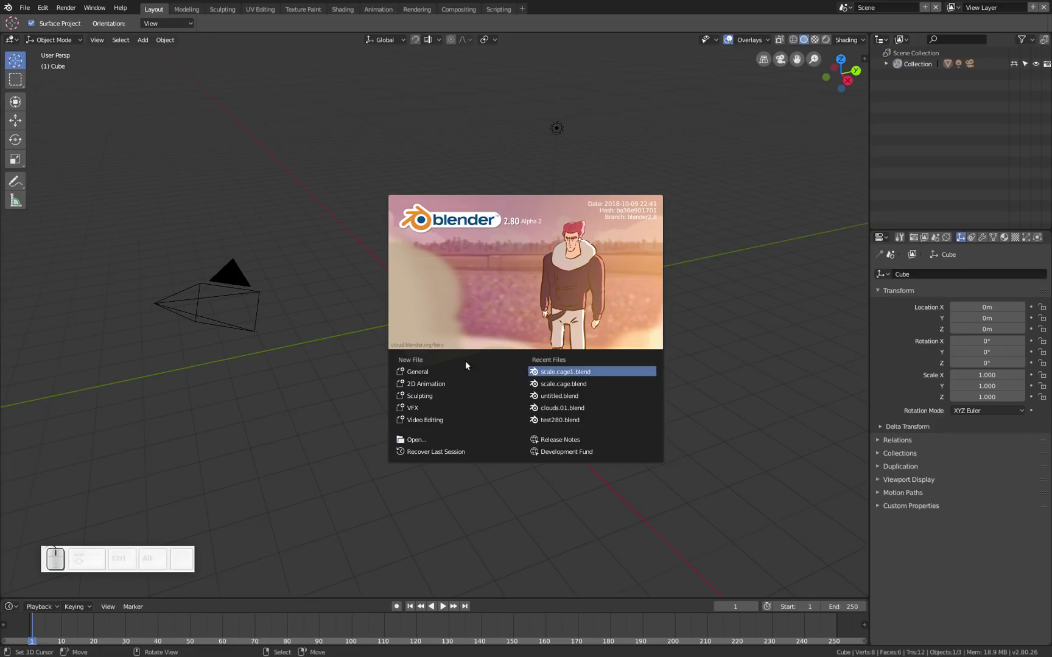
Step: Set the interface display scale to 2.00 in the user preferences and close them
click(42, 7)
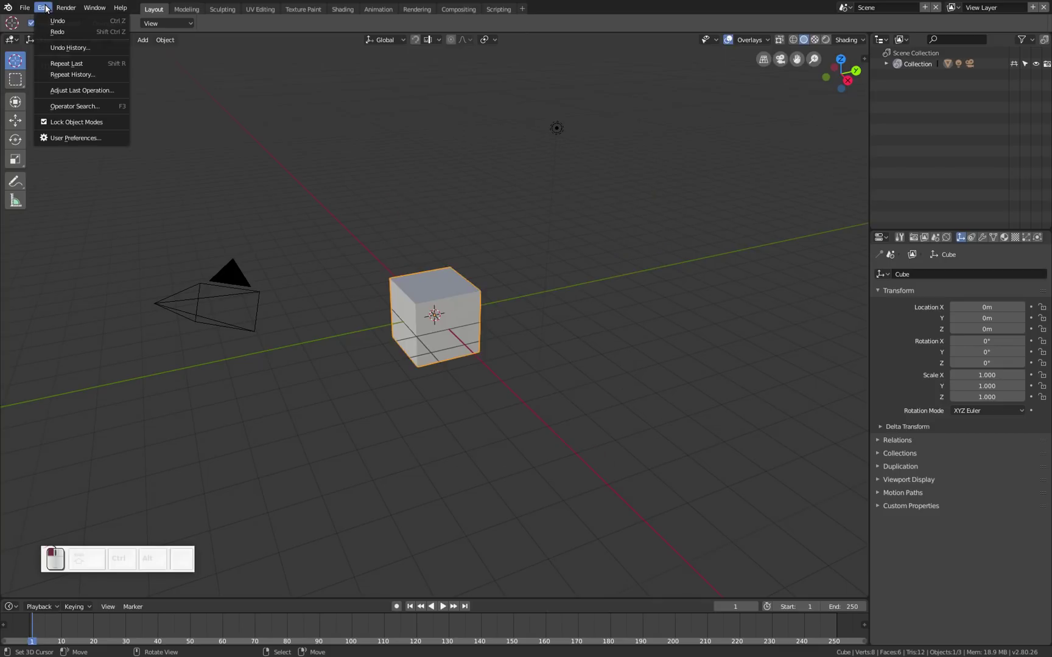
click(75, 138)
click(31, 40)
drag(41, 76, 145, 75)
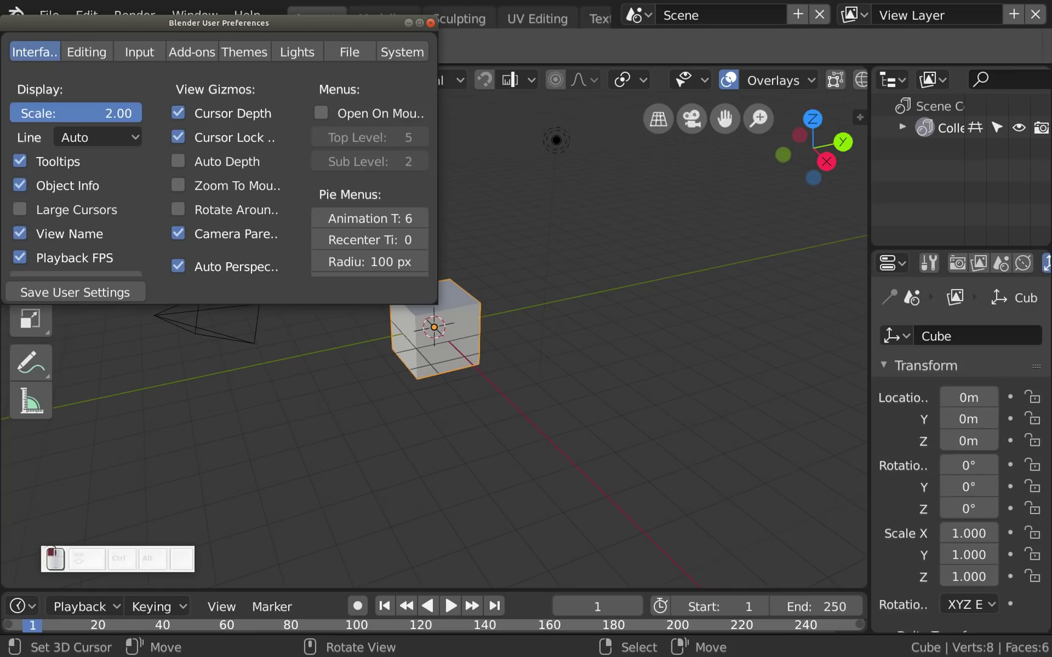
click(431, 23)
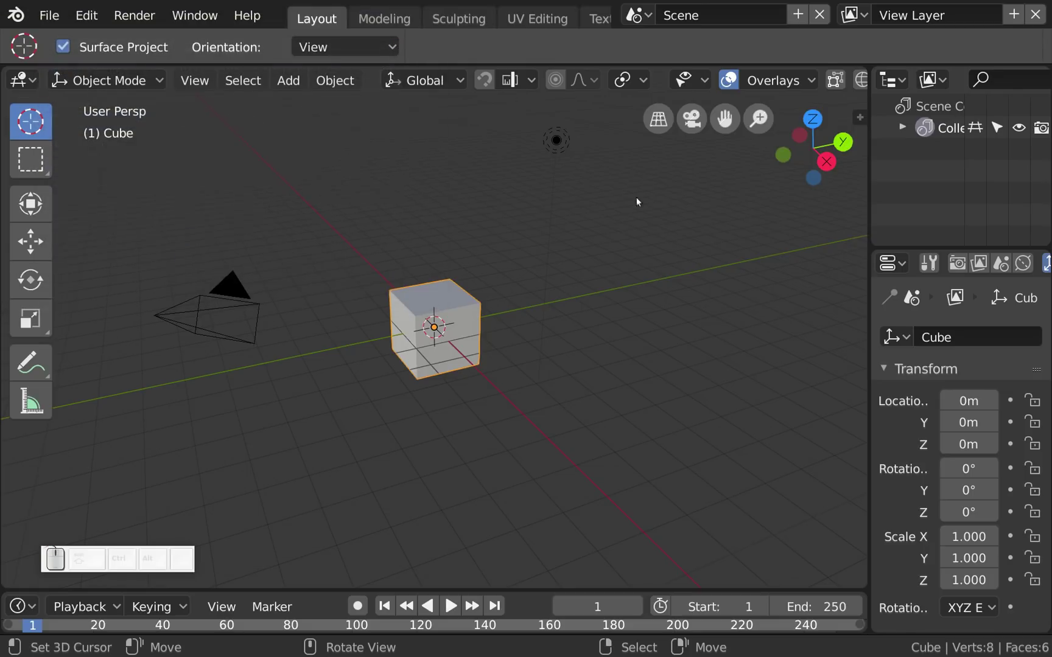
Step: Widen the Outliner and Properties area, make the Outliner taller, and expand the Collection down to the Cube's material
drag(868, 271, 684, 290)
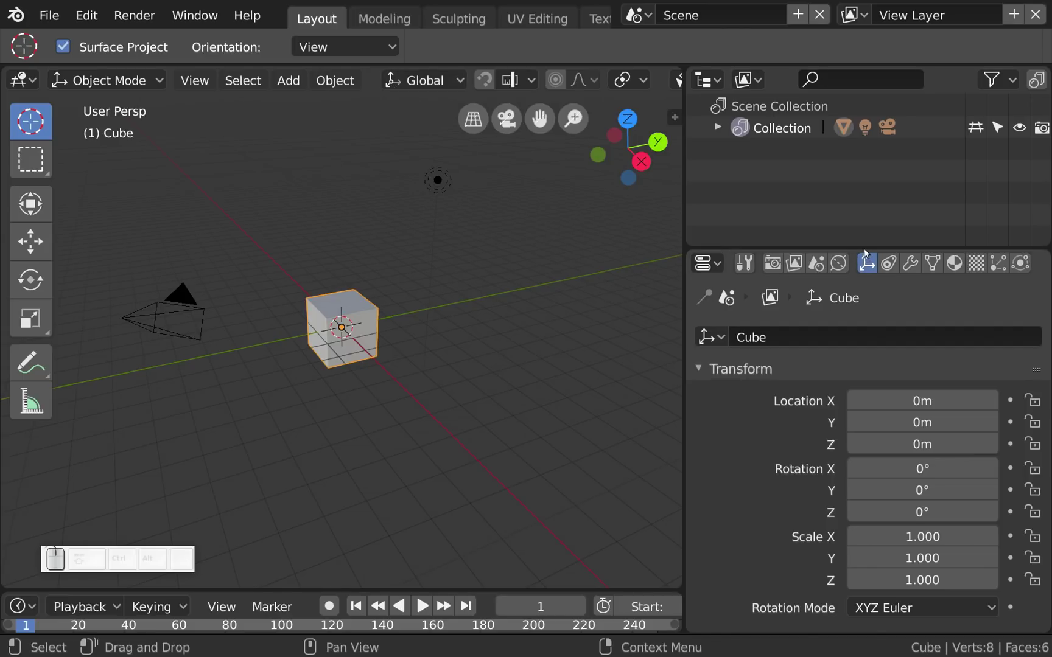
drag(864, 246, 854, 295)
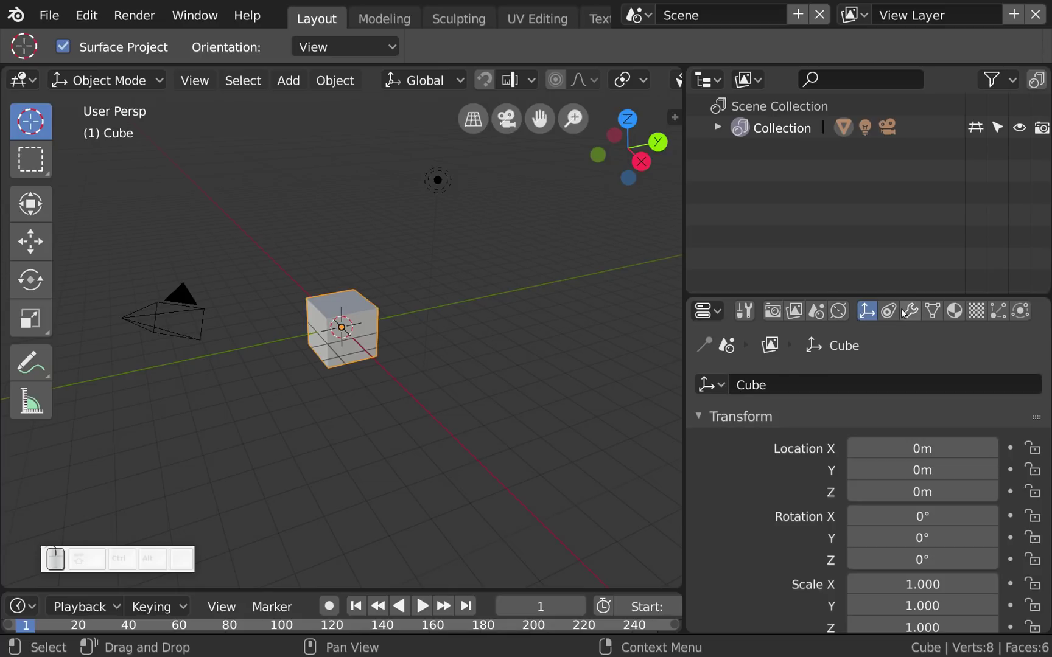
click(719, 128)
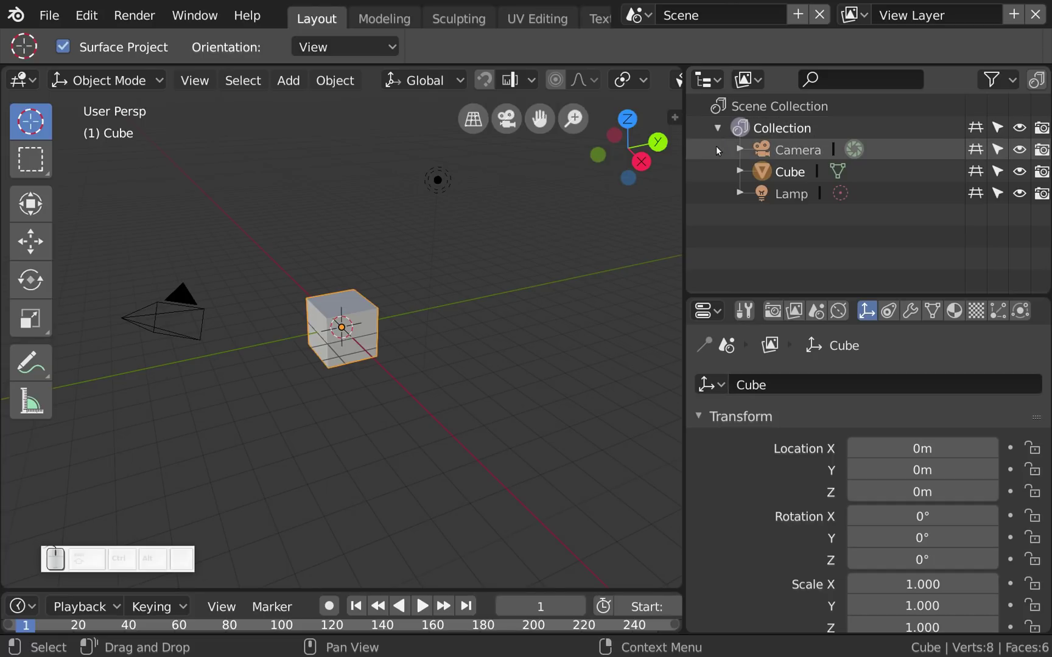
click(841, 173)
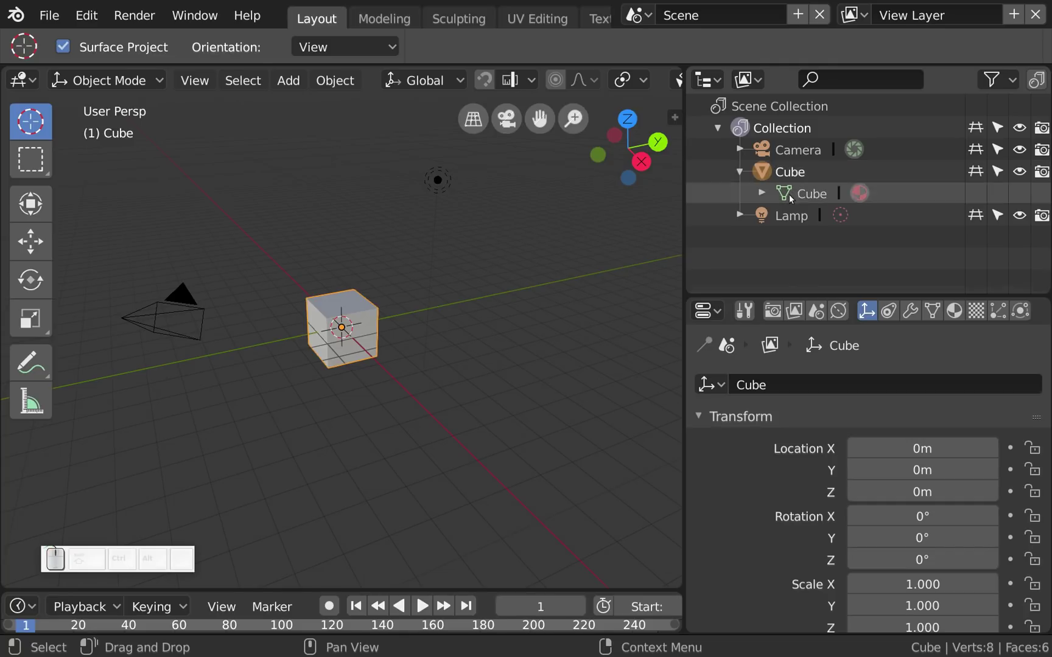
click(762, 193)
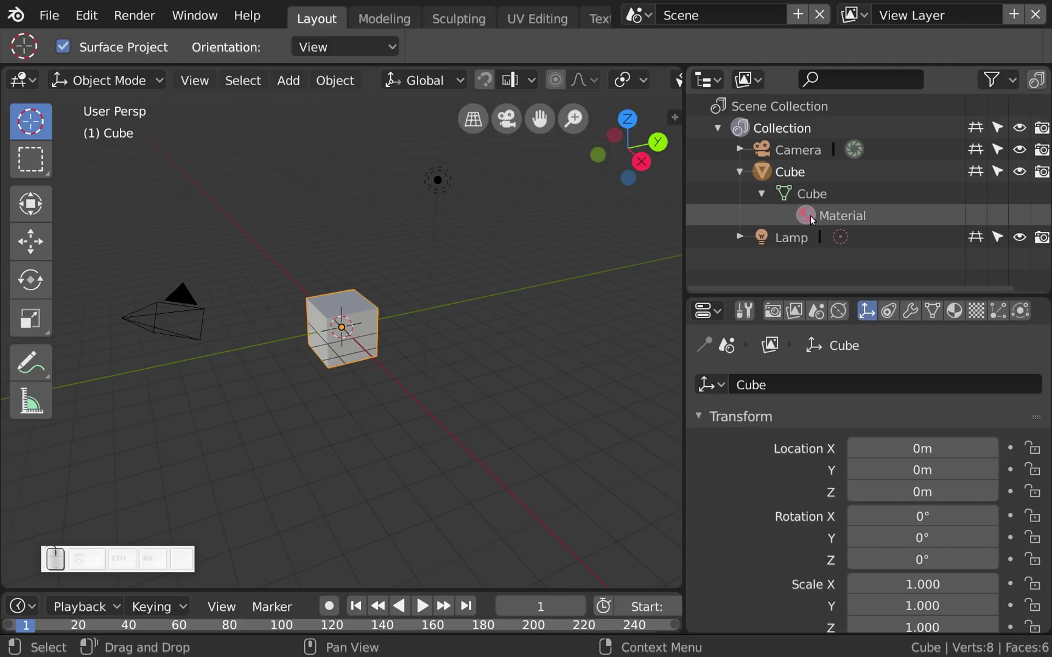
Step: Add a Subdivision Surface modifier to the Cube and expand its Modifiers entry in the Outliner
click(911, 311)
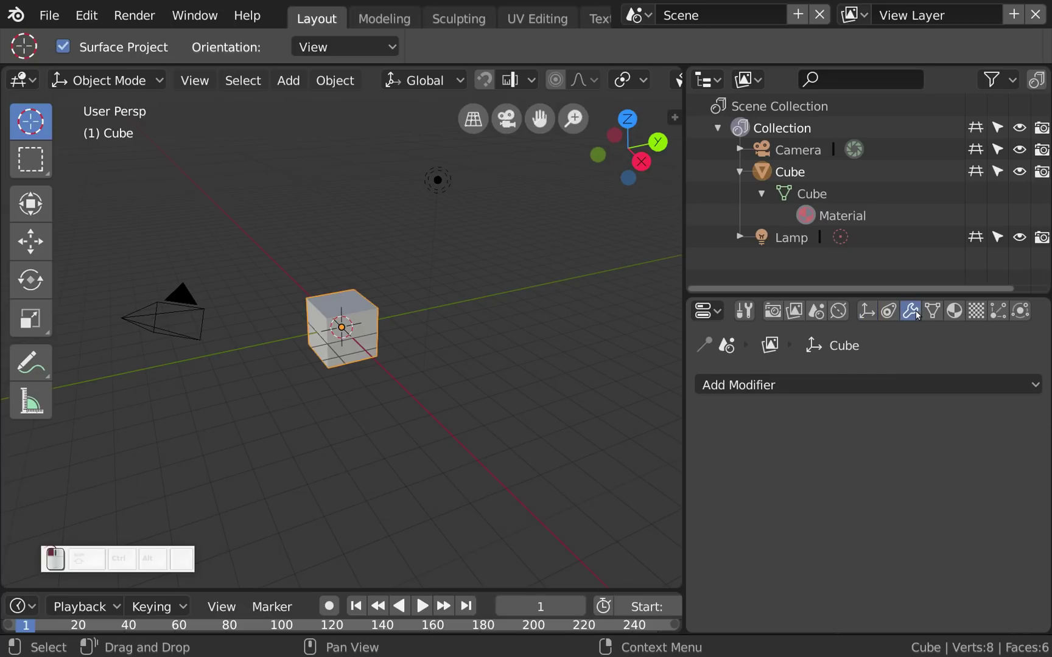
click(796, 383)
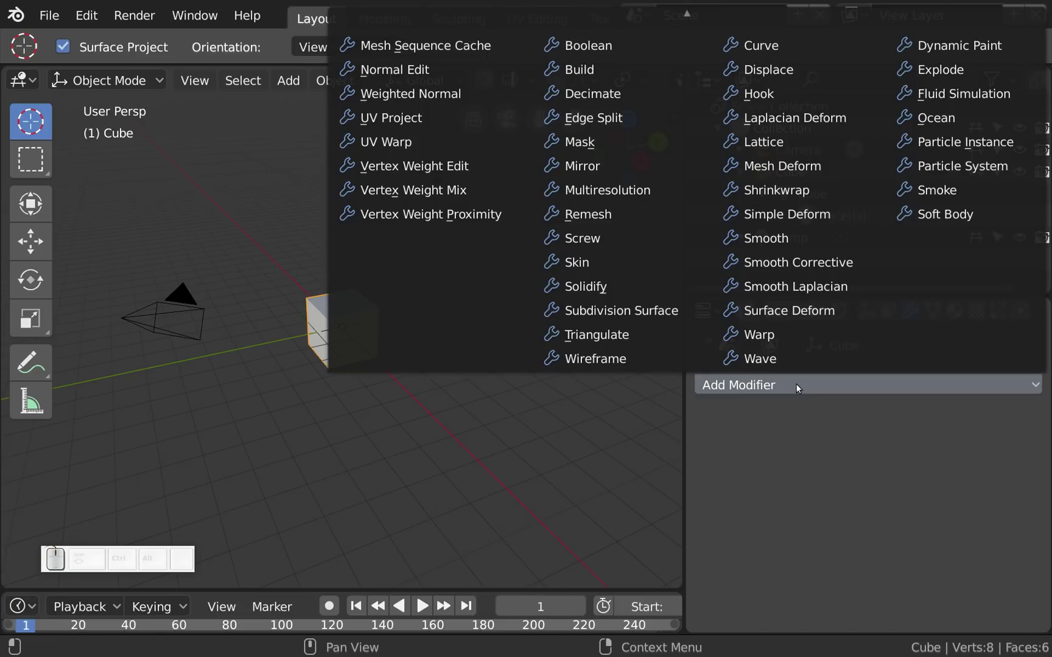
click(647, 311)
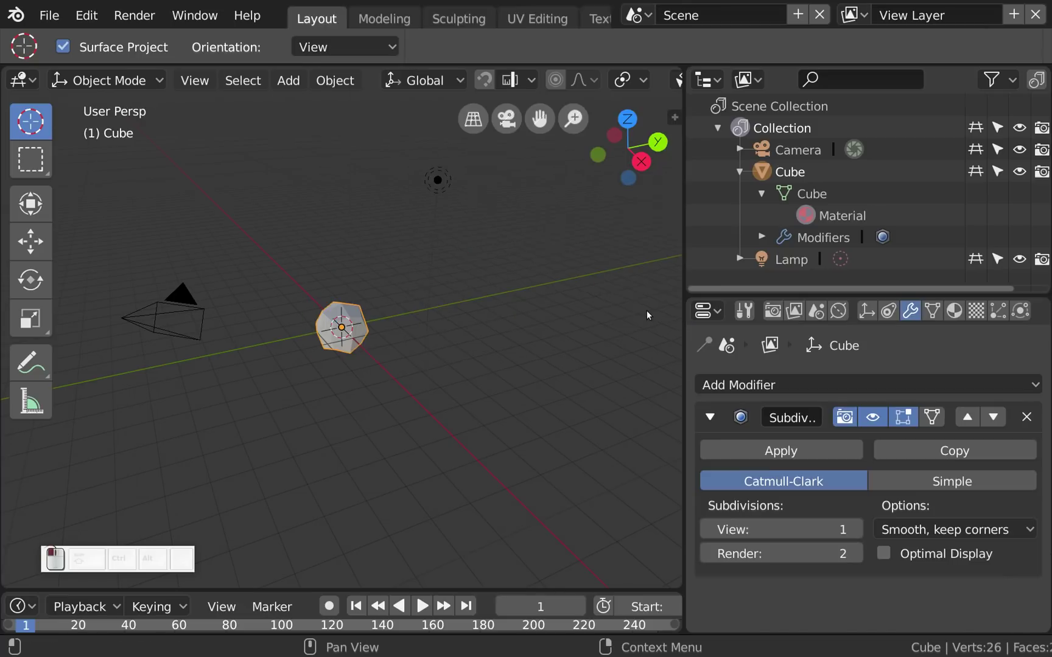
click(762, 236)
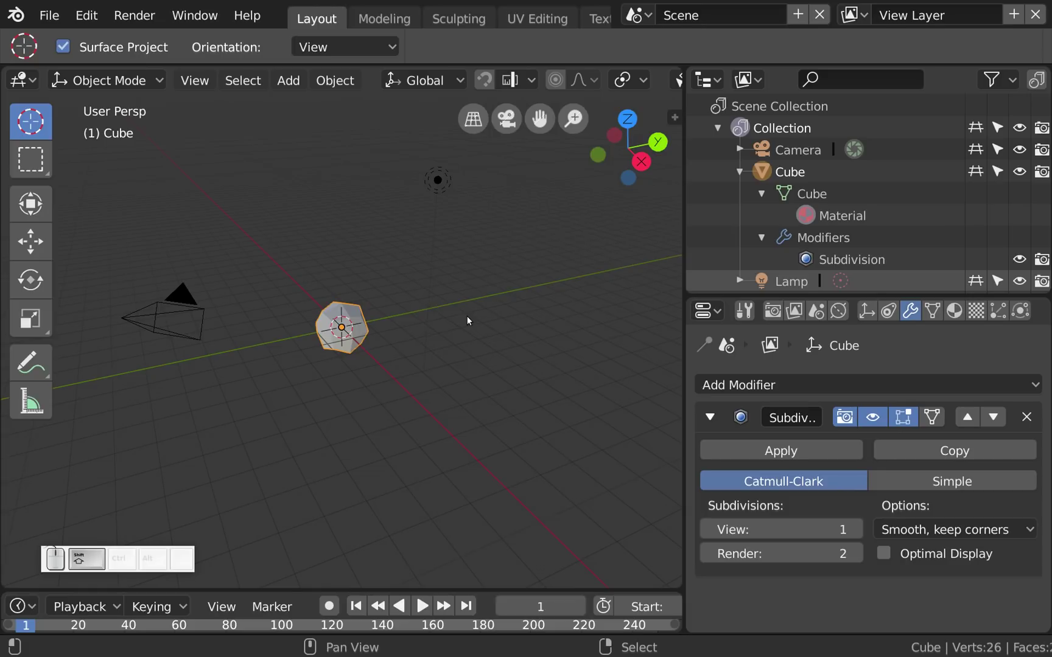
Step: Add a Grease Pencil Monkey object to the scene and return to the Cube as the active object
key(shift+a)
mouse_move(450, 213)
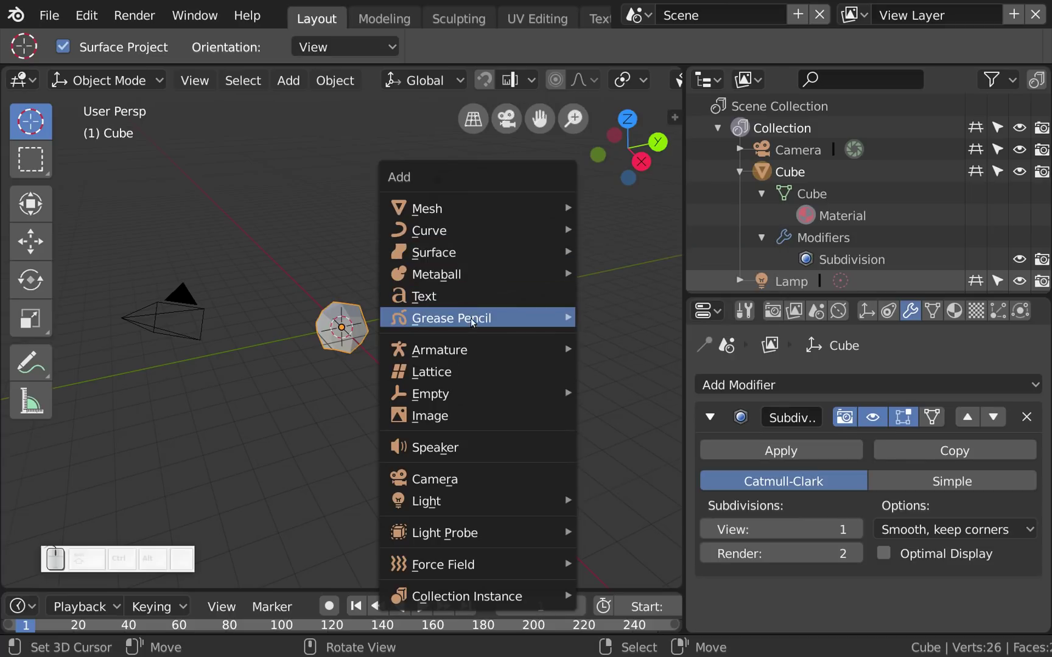
mouse_move(470, 327)
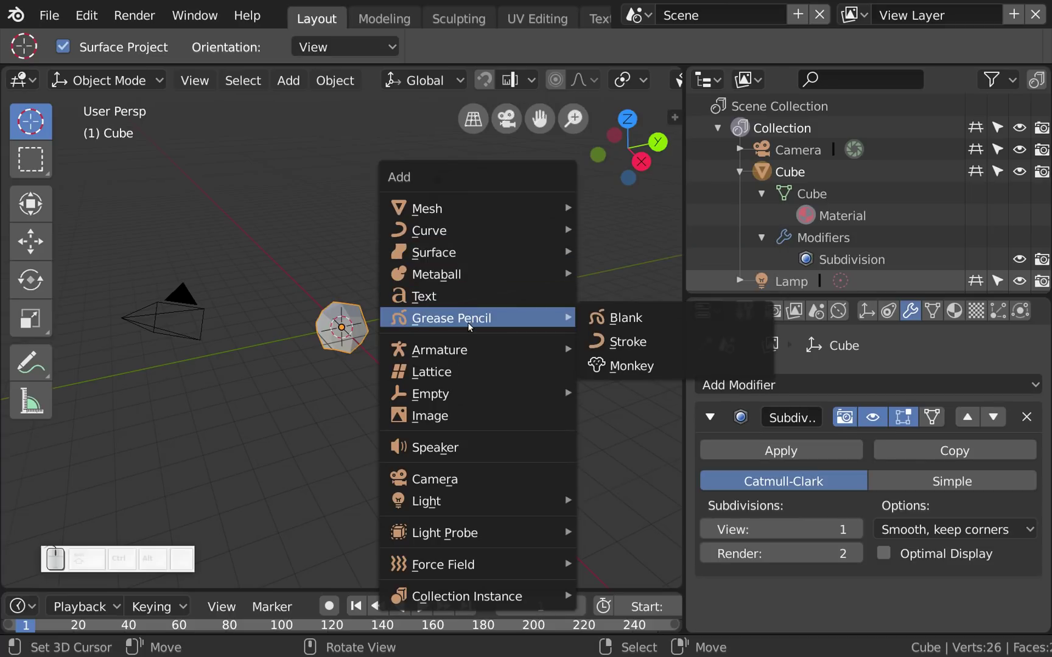
click(624, 370)
key(ctrl+z)
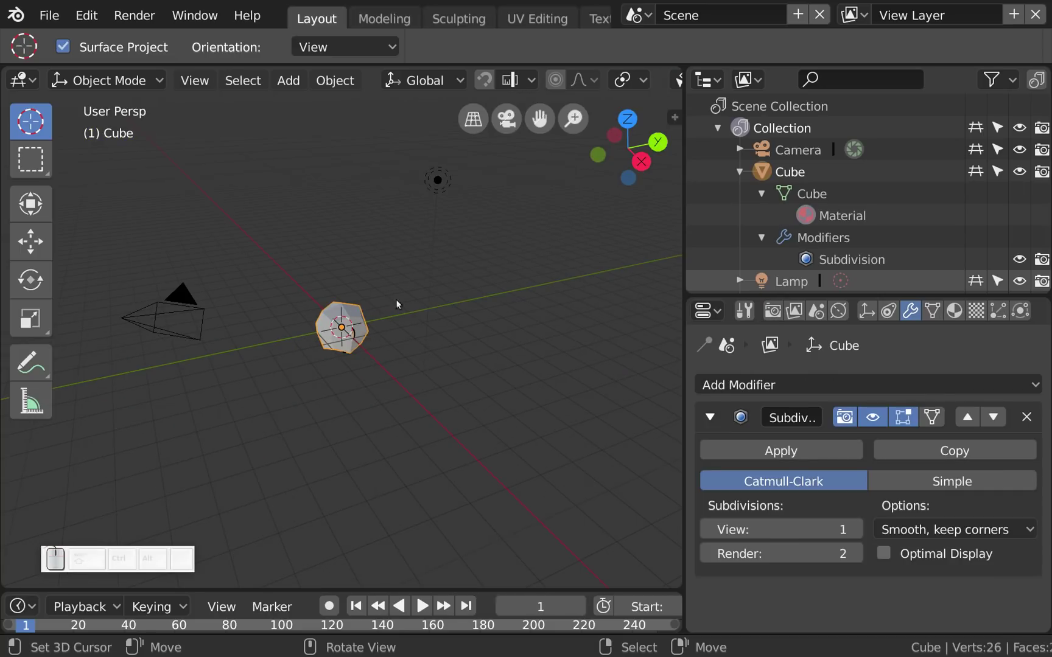
key(shift+a)
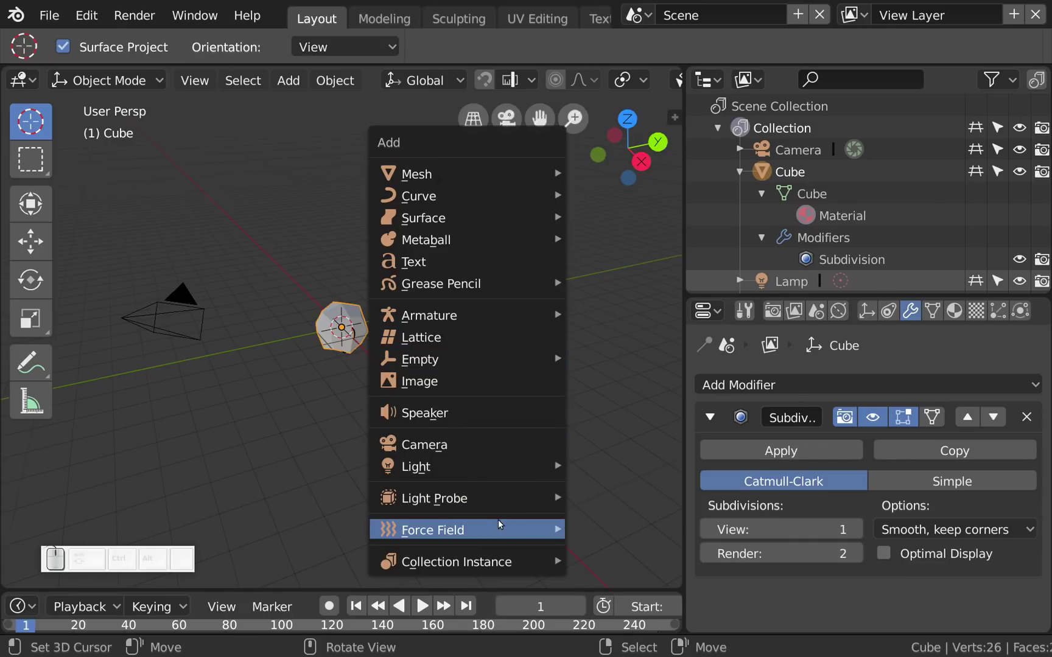
mouse_move(482, 531)
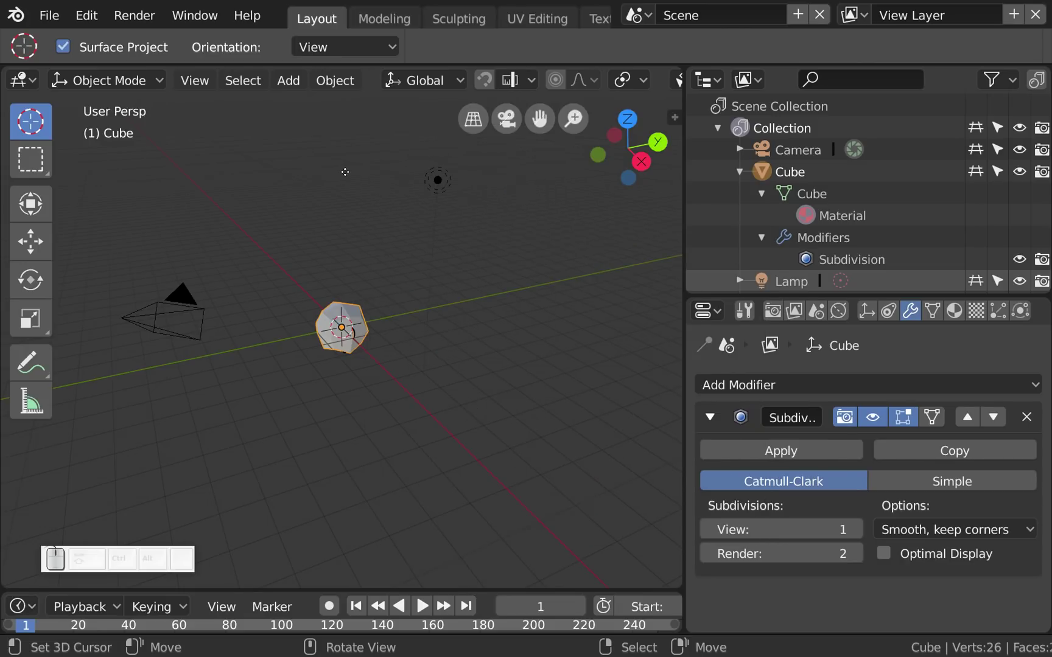
click(607, 241)
middle_drag(294, 353, 426, 352)
scroll(334, 344, up, 3)
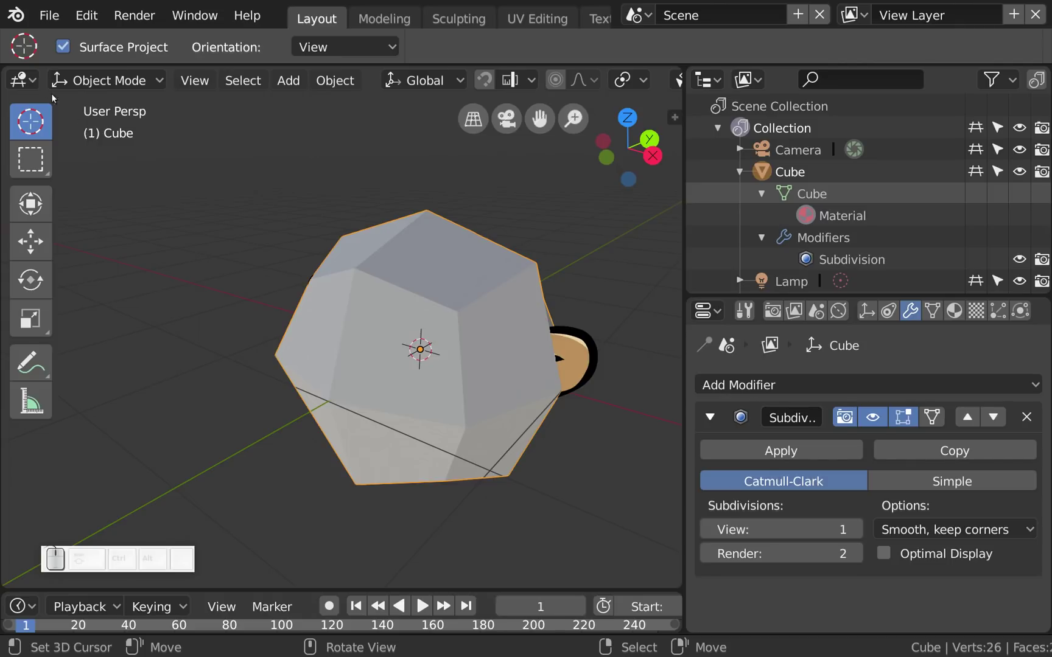
click(22, 80)
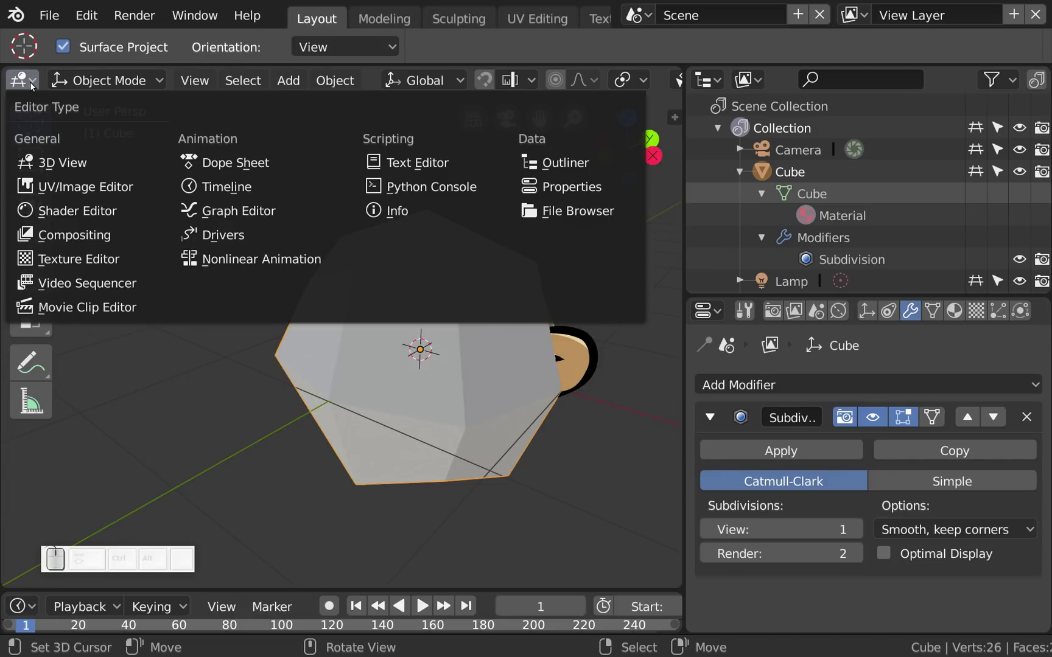
click(30, 81)
click(30, 81)
click(30, 82)
Step: Enter Edit Mode on the Cube and select the two vertices of its near upper edge
key(Tab)
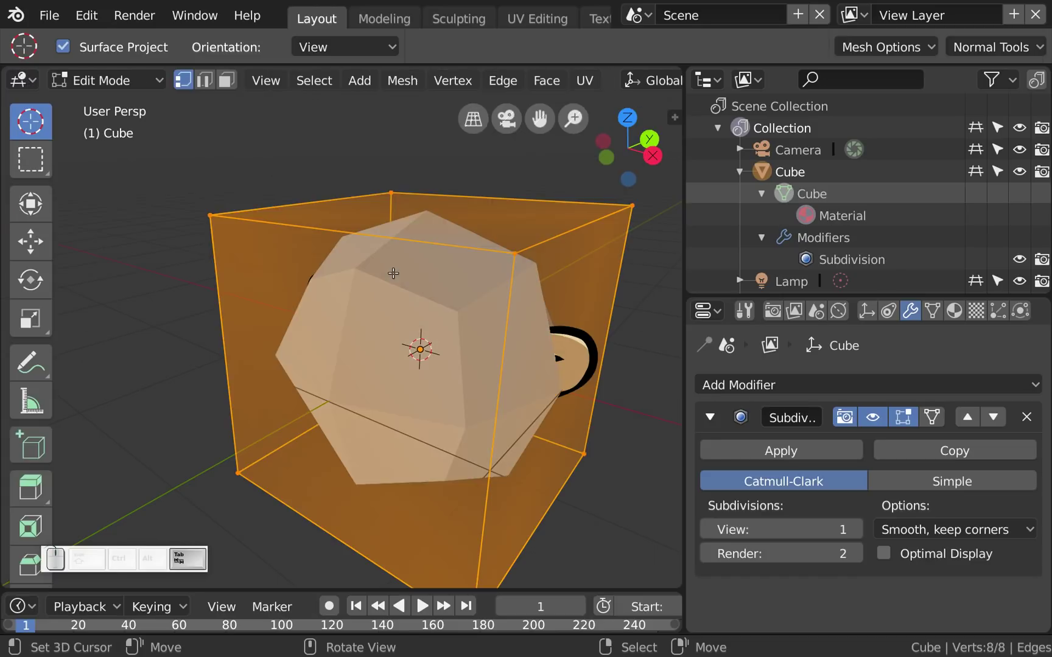
scroll(392, 274, down, 2)
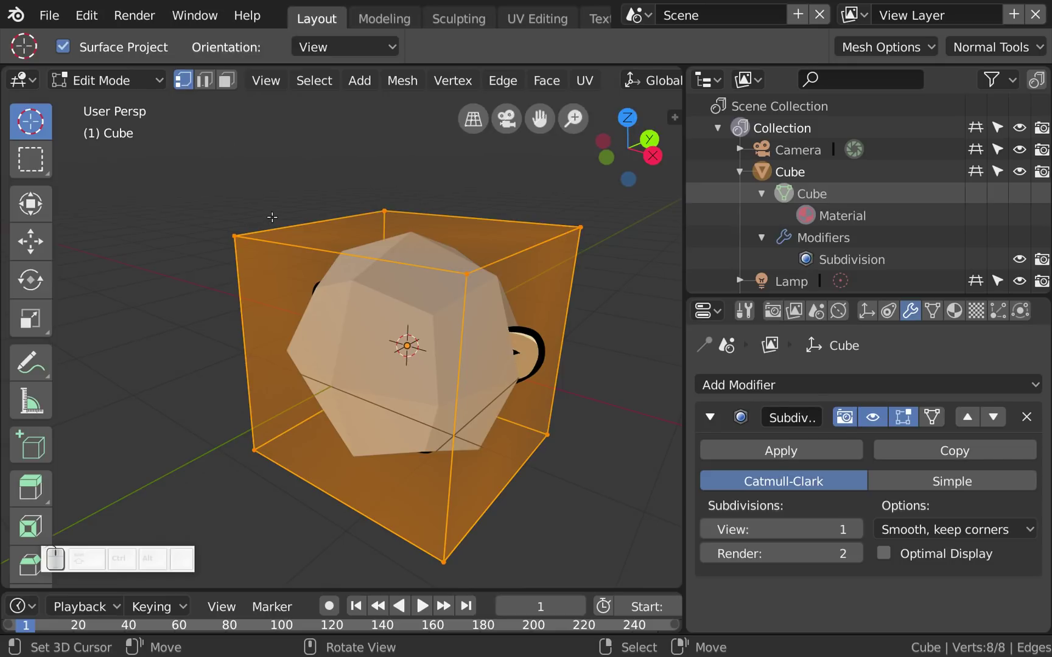
click(235, 236)
shift+click(467, 271)
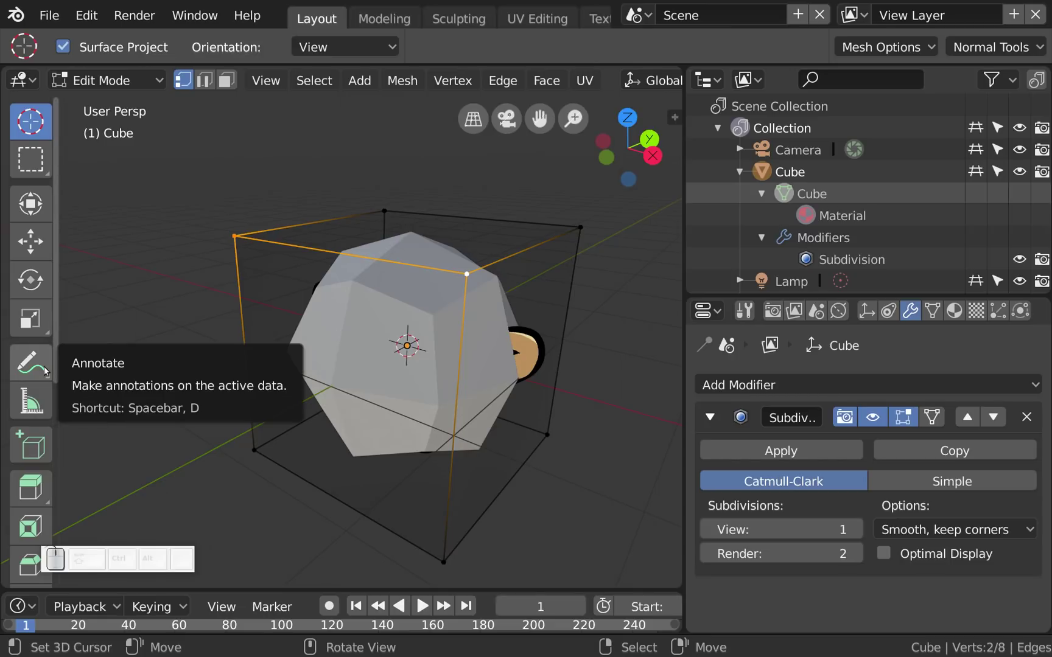
scroll(54, 332, down, 10)
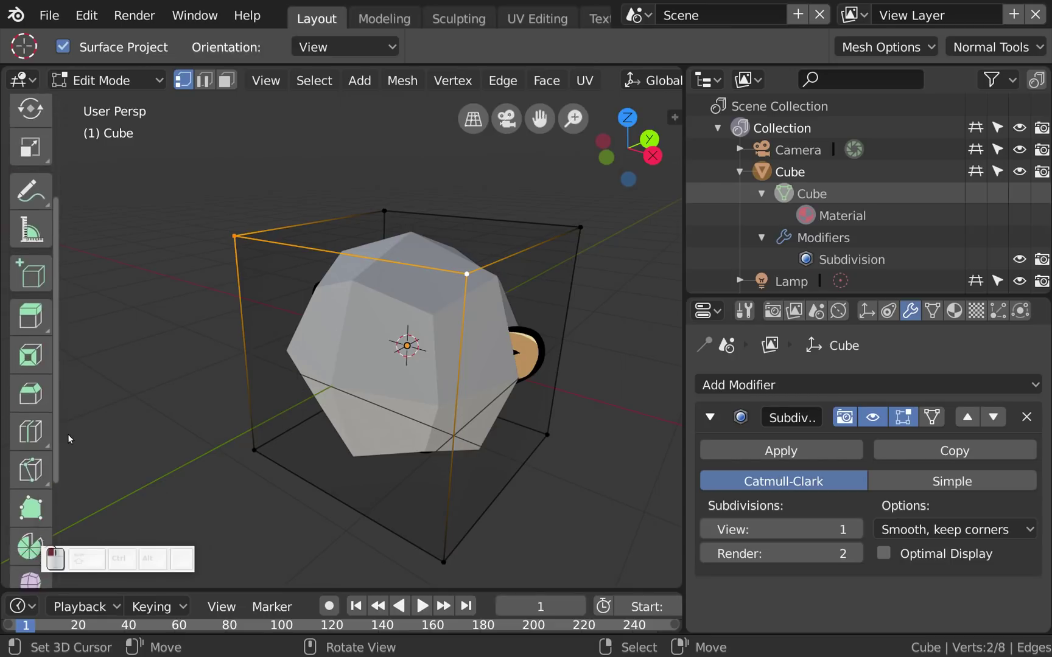
scroll(63, 438, up, 10)
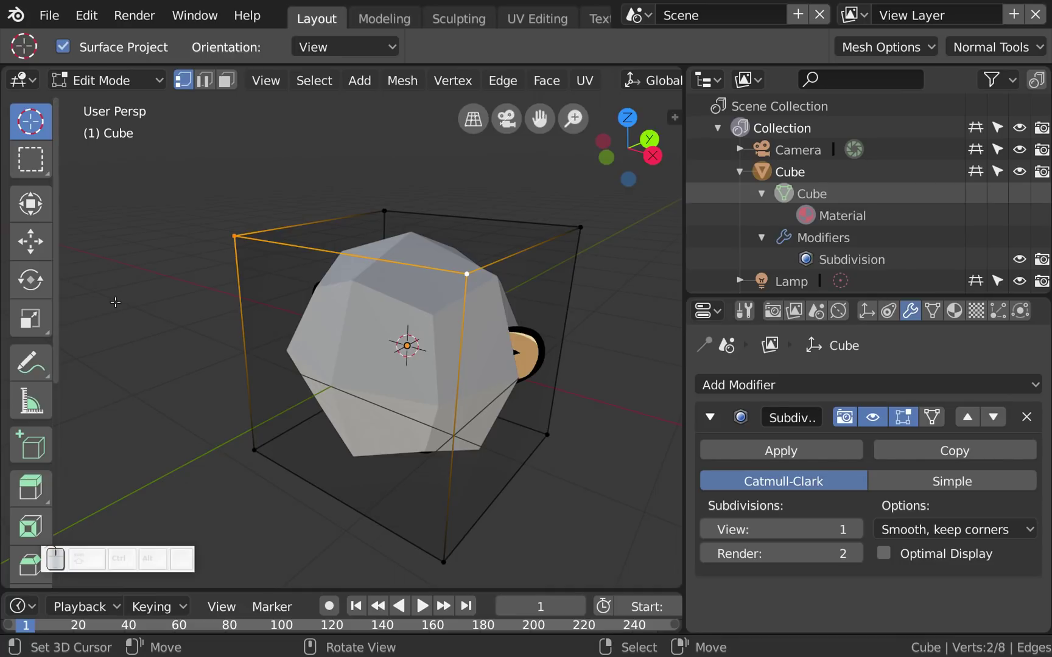